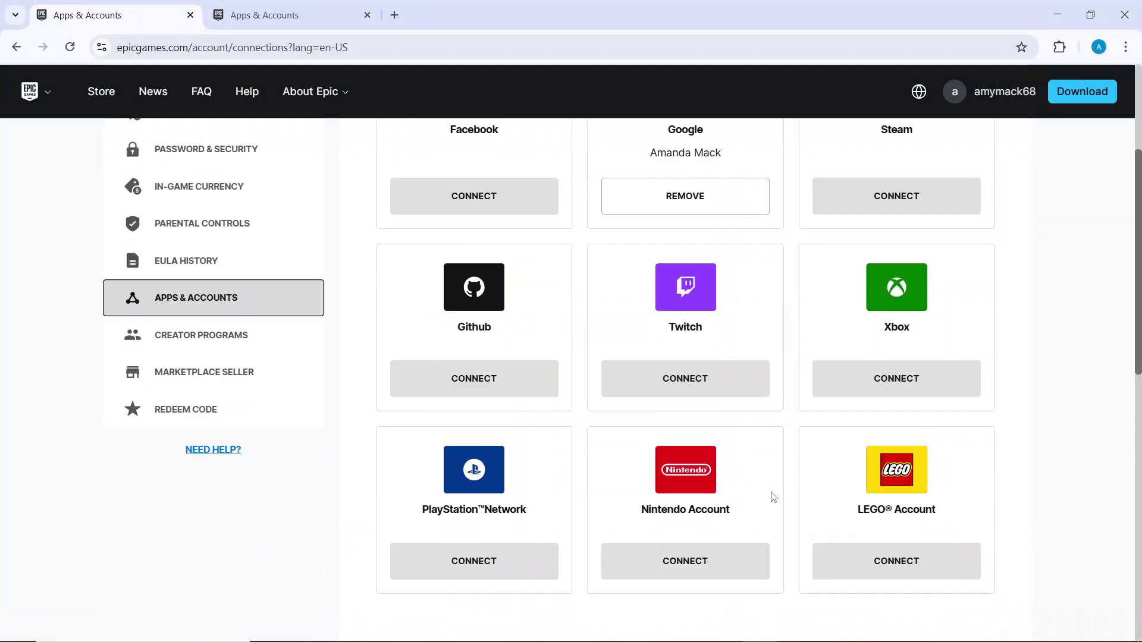
{"action": "scroll", "coordinate": [773, 497], "scroll_direction": "down", "scroll_amount": 6}
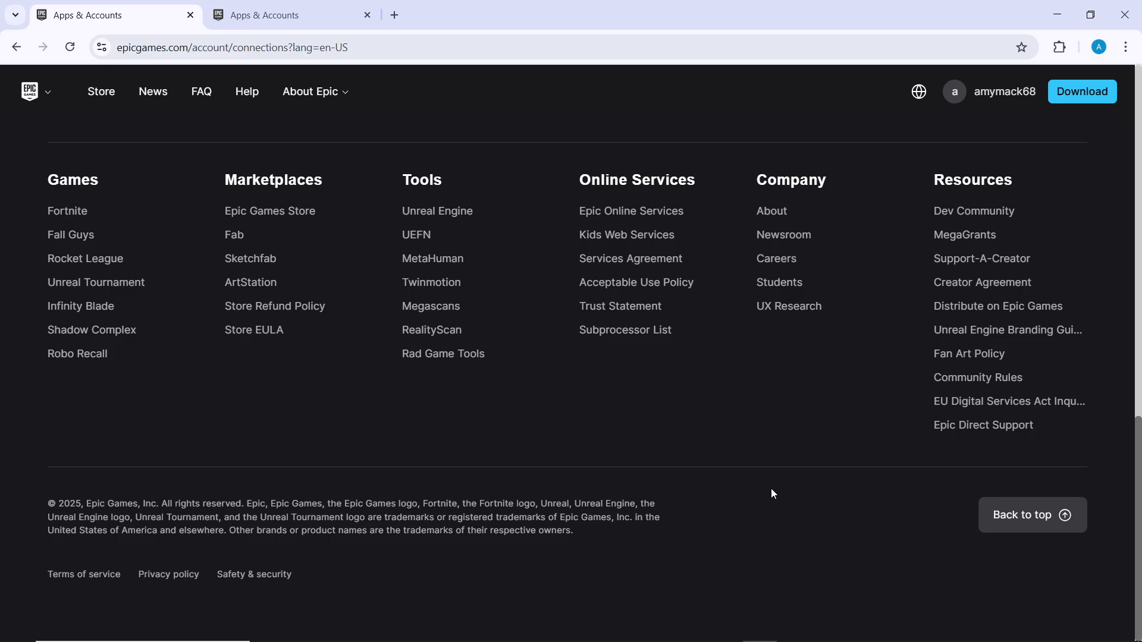
Bring the File Explorer window in front of the browser and scroll through its file list
{"action": "mouse_move", "coordinate": [742, 631]}
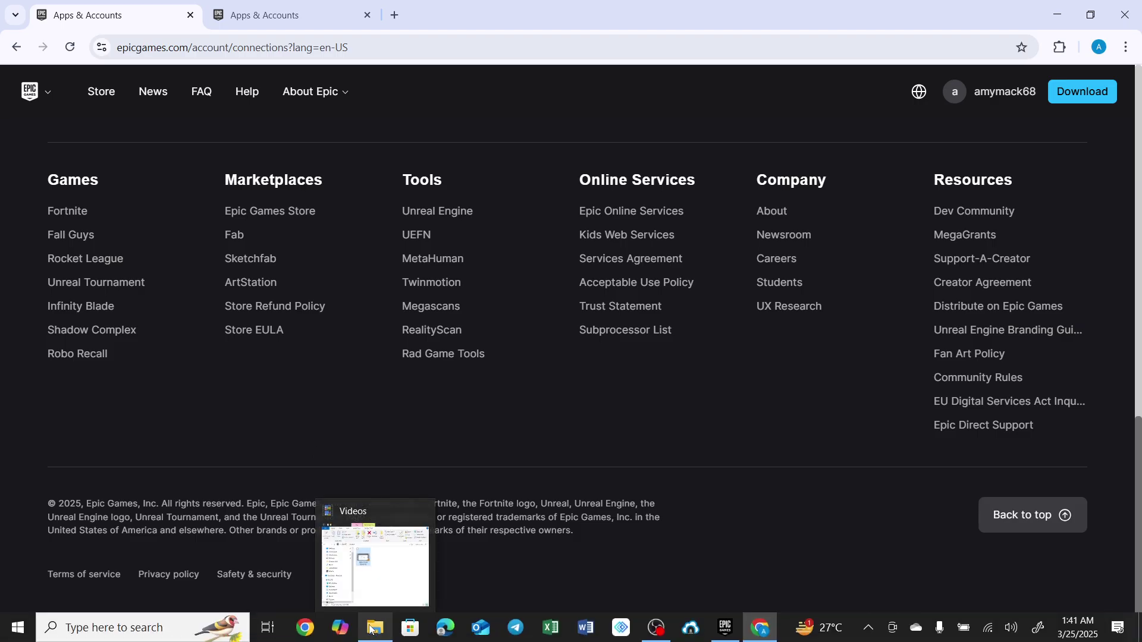
{"action": "left_click", "coordinate": [371, 627]}
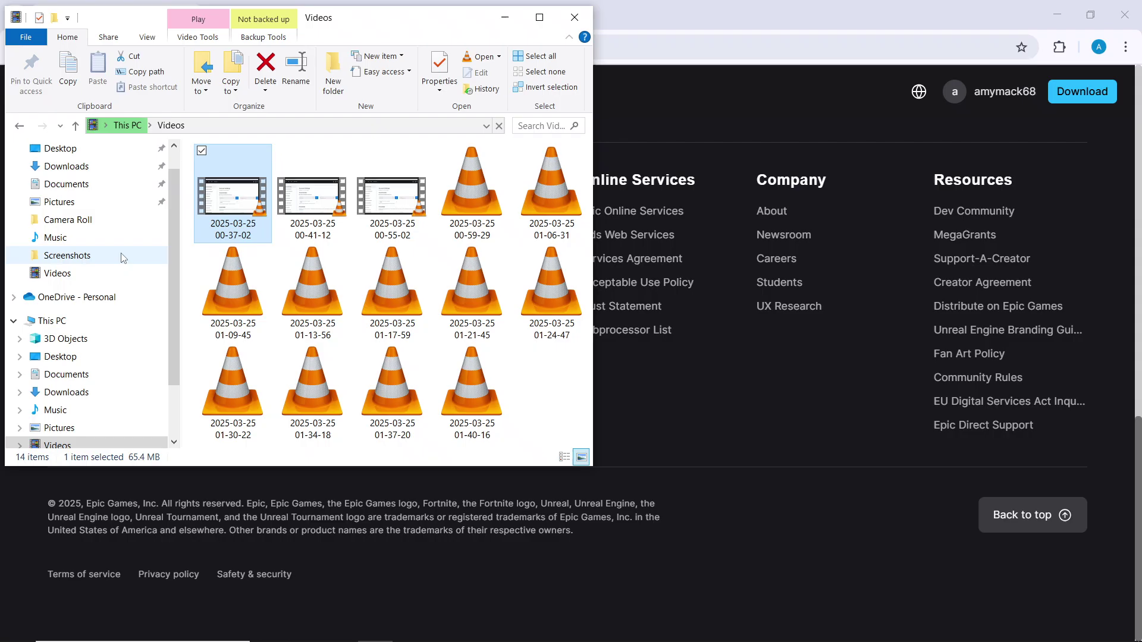
{"action": "scroll", "coordinate": [100, 326], "scroll_direction": "down", "scroll_amount": 2}
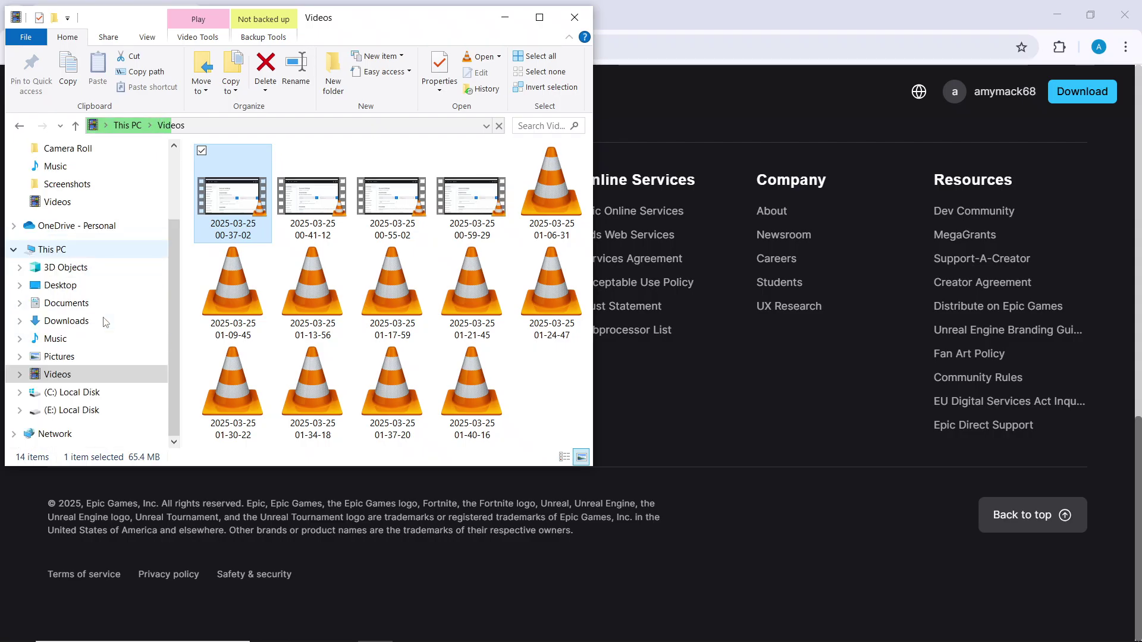
{"action": "scroll", "coordinate": [103, 321], "scroll_direction": "up", "scroll_amount": 3}
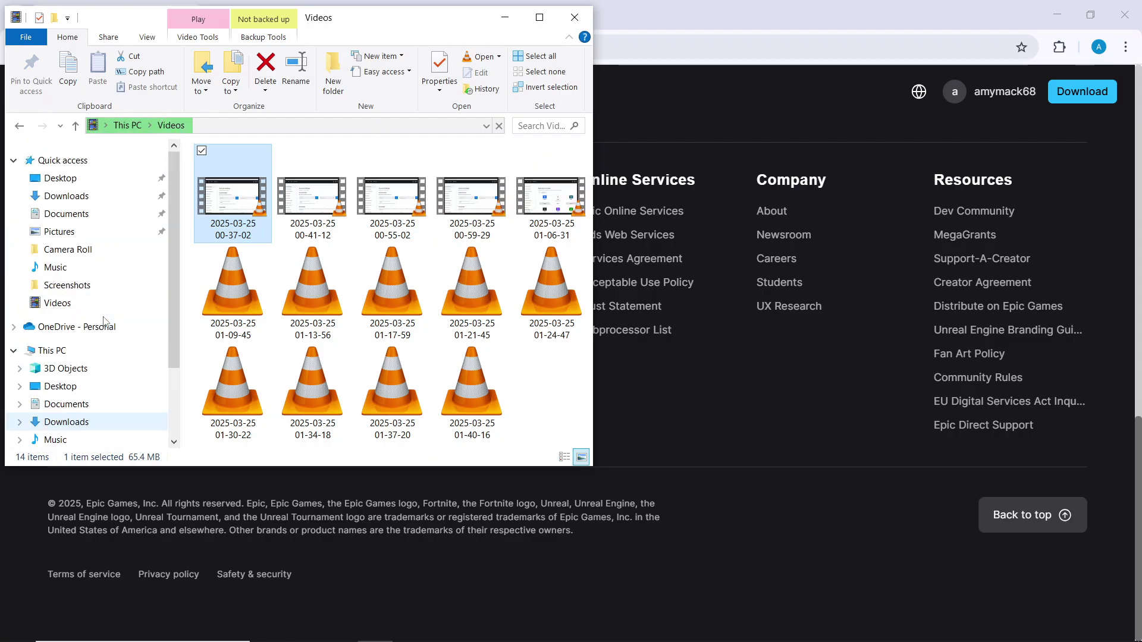
{"action": "scroll", "coordinate": [103, 321], "scroll_direction": "down", "scroll_amount": 3}
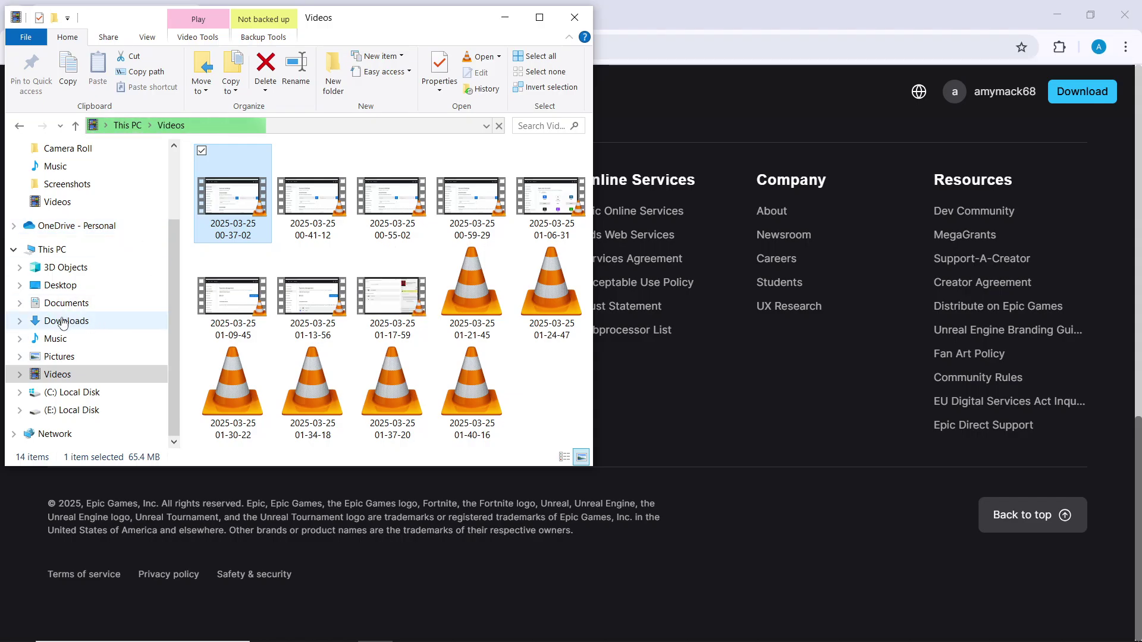
{"action": "left_click", "coordinate": [71, 392]}
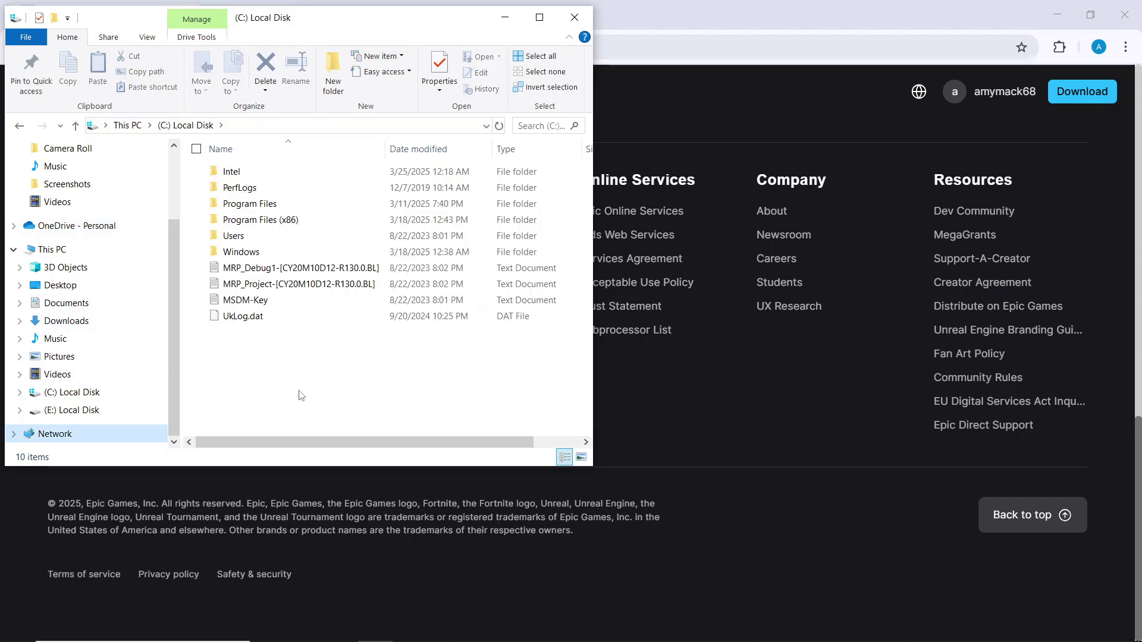
{"action": "left_click", "coordinate": [397, 562]}
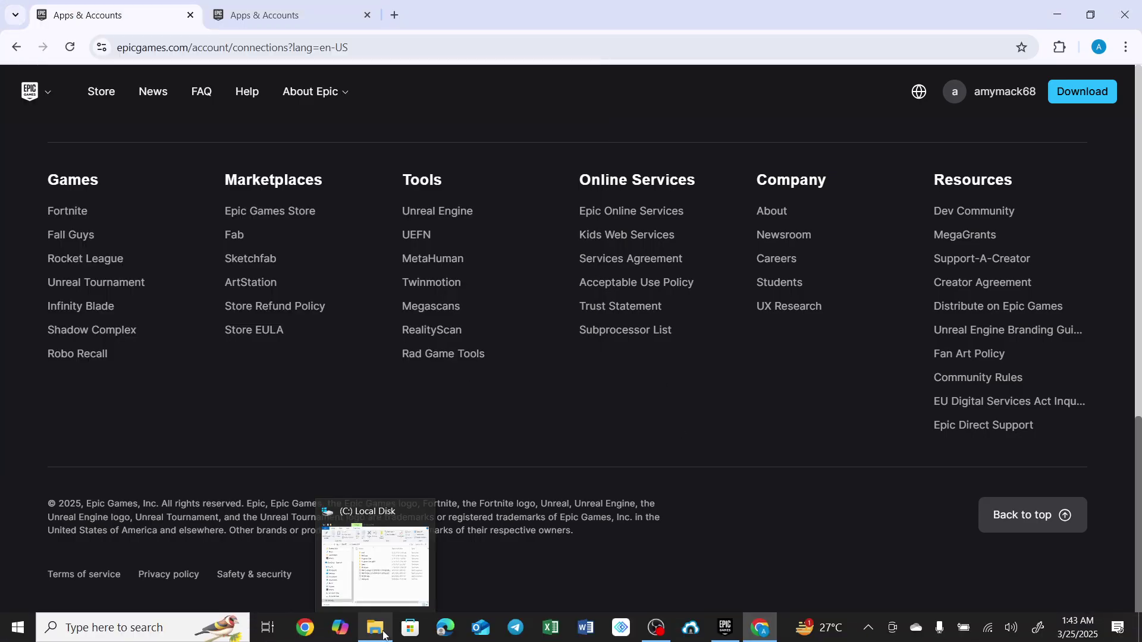
{"action": "left_click", "coordinate": [377, 556]}
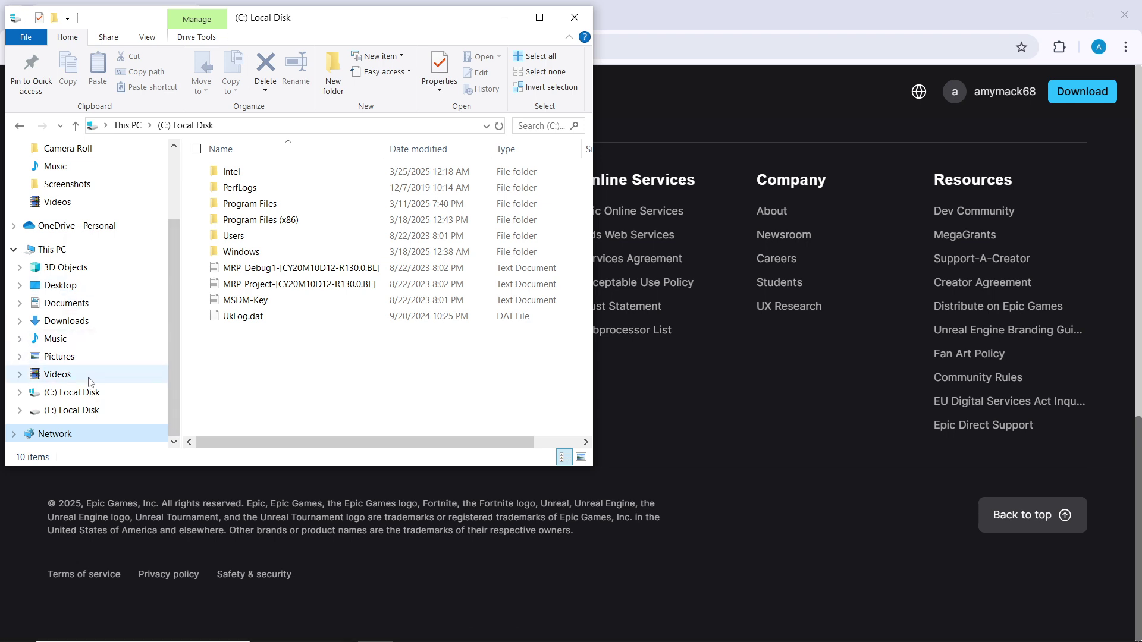
{"action": "left_click", "coordinate": [89, 395]}
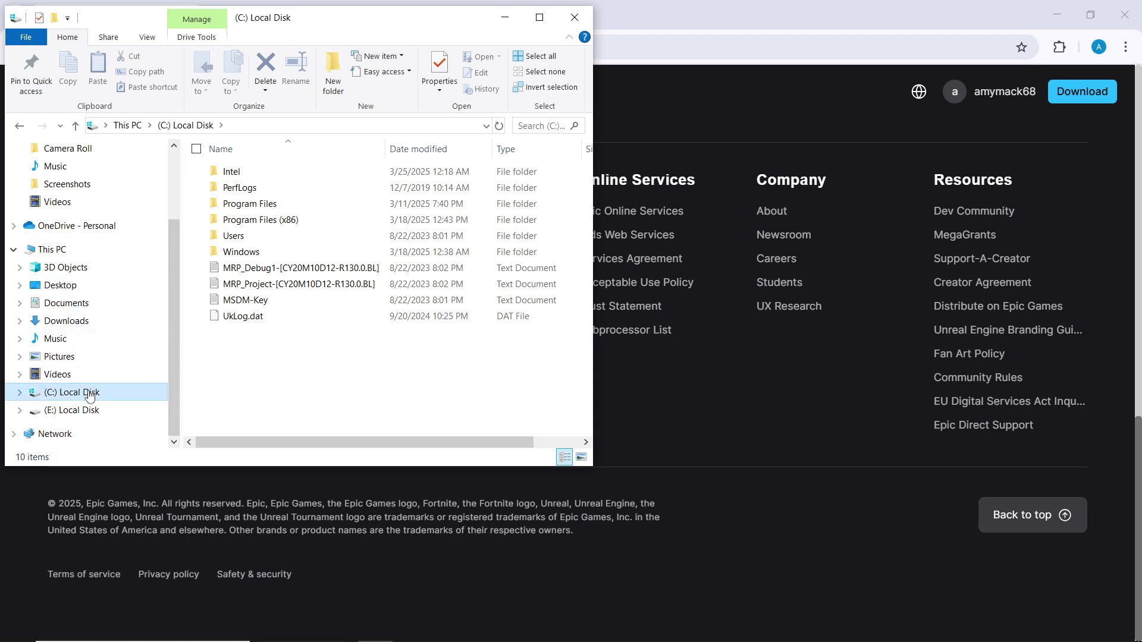
{"action": "mouse_move", "coordinate": [90, 396]}
{"action": "left_mouse_down"}
{"action": "mouse_move", "coordinate": [90, 374]}
{"action": "mouse_move", "coordinate": [89, 410]}
{"action": "left_mouse_up"}
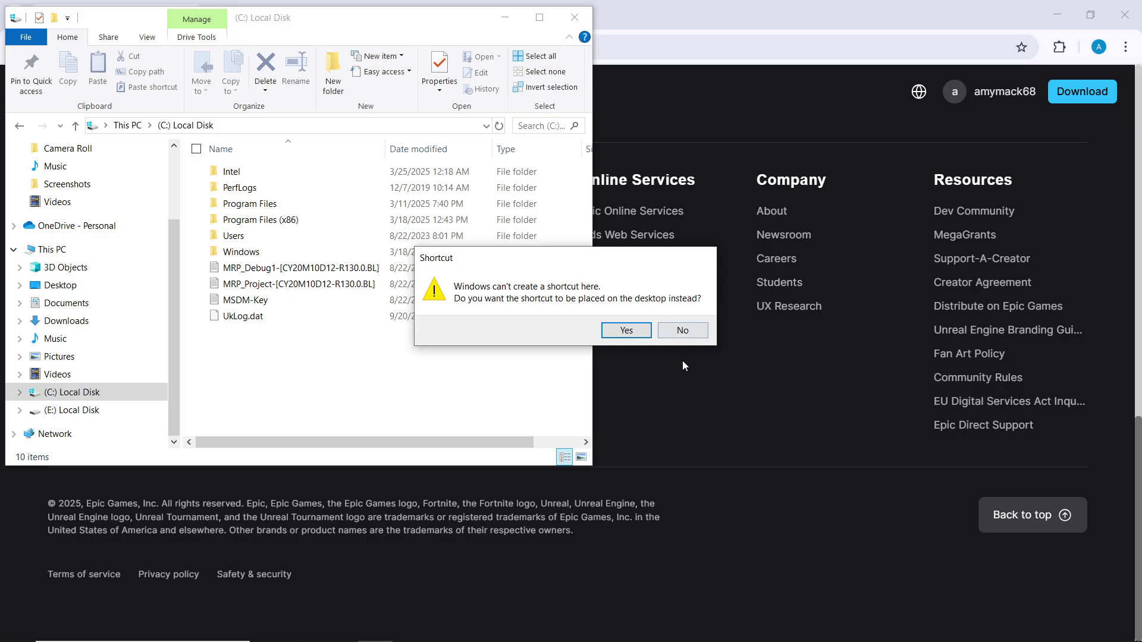
{"action": "left_click", "coordinate": [682, 330]}
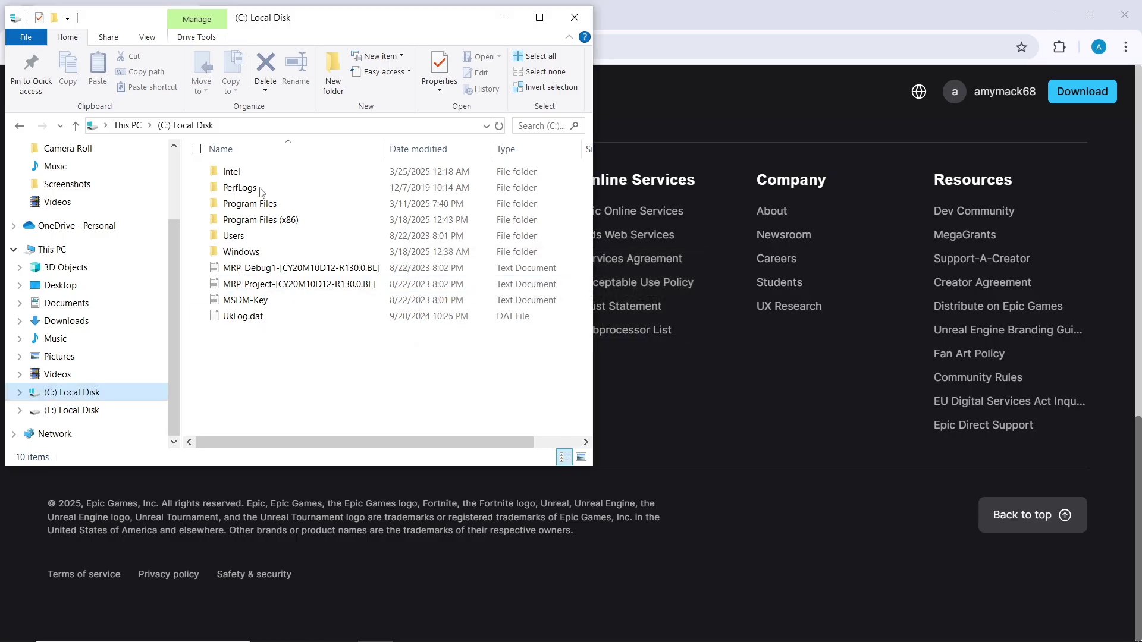
Drill down from Program Files (x86) through Epic Games, Launcher, Portal and Extras into Overlay
{"action": "left_click", "coordinate": [286, 220]}
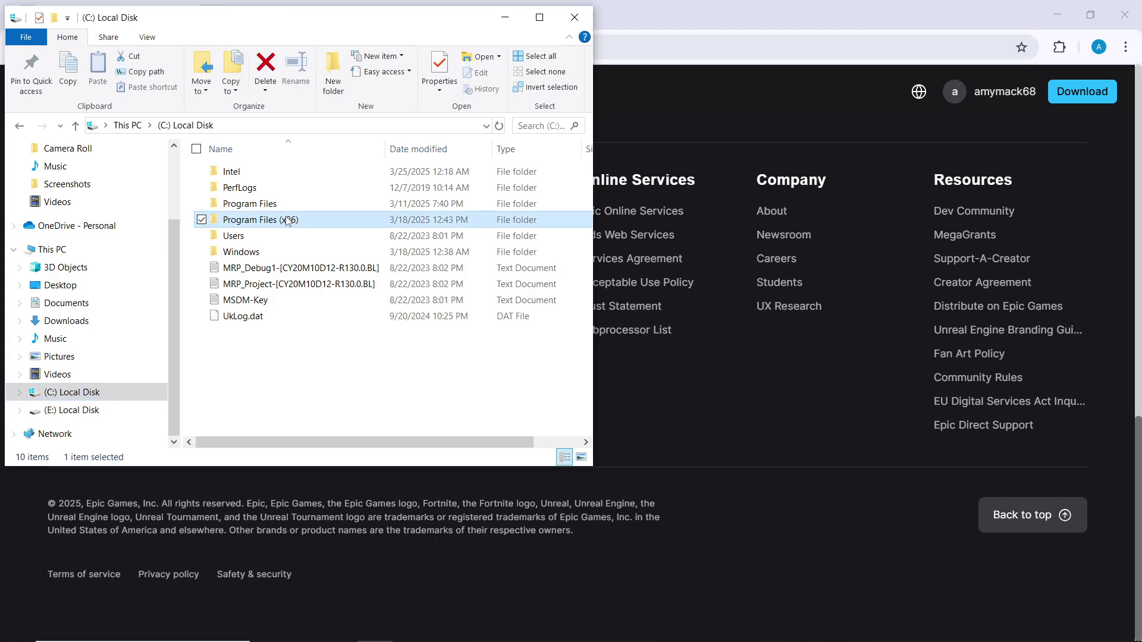
{"action": "double_click", "coordinate": [303, 221]}
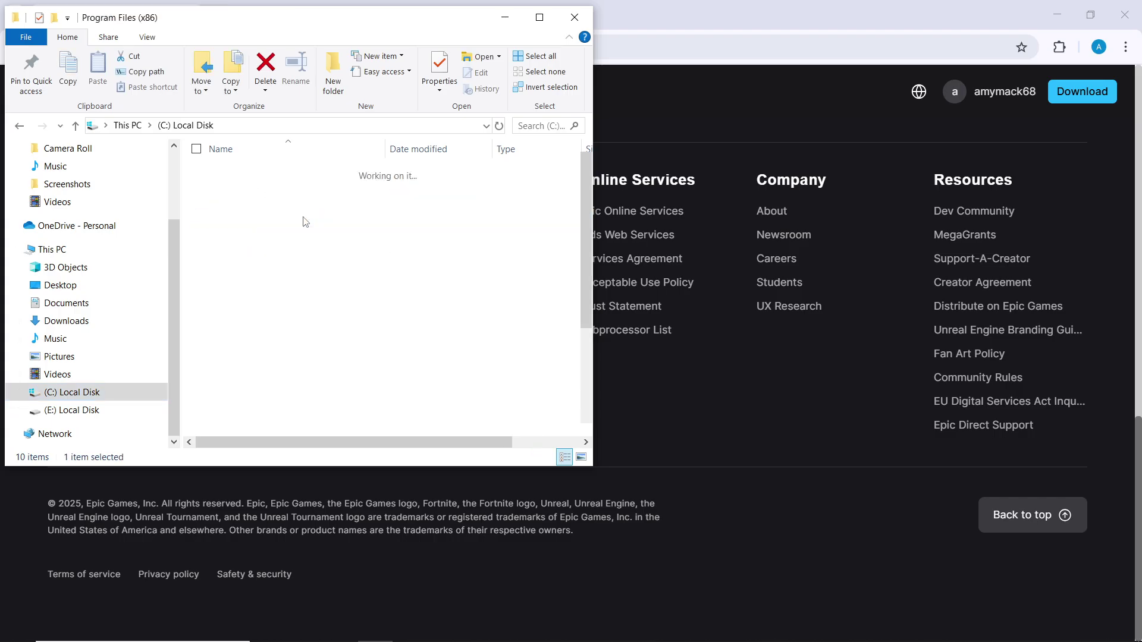
{"action": "left_click", "coordinate": [275, 242]}
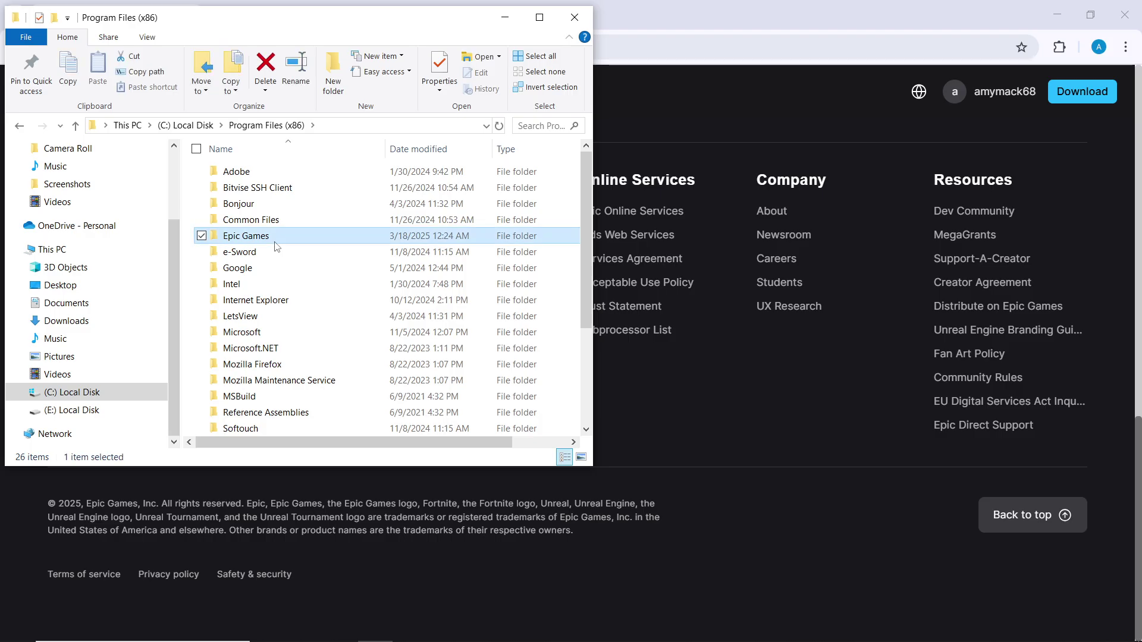
{"action": "double_click", "coordinate": [276, 245]}
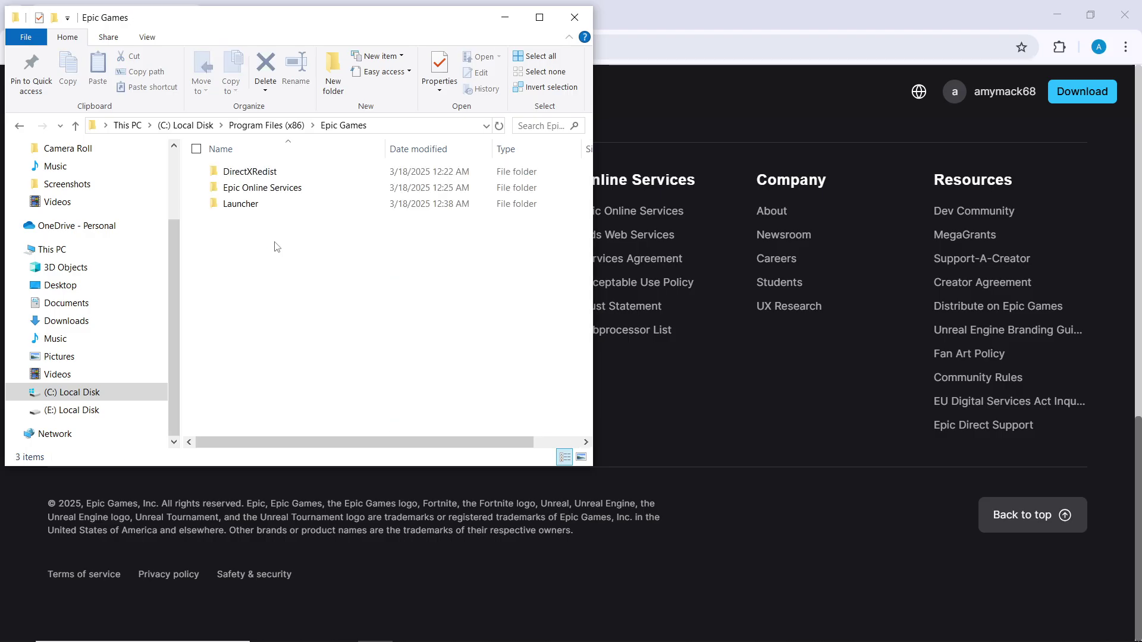
{"action": "double_click", "coordinate": [292, 208]}
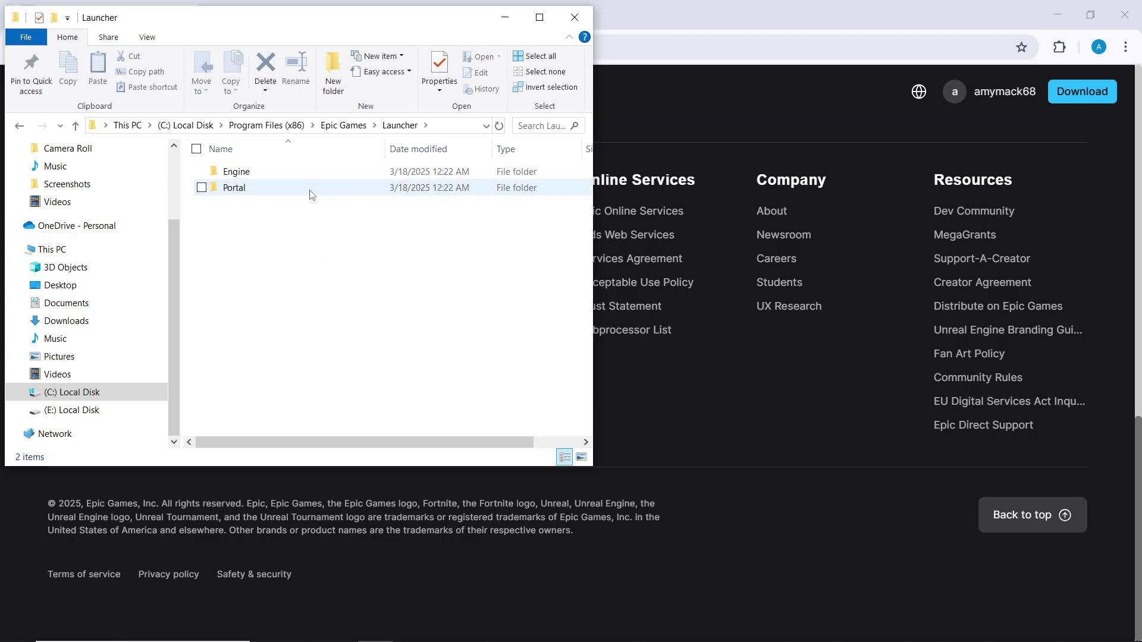
{"action": "double_click", "coordinate": [309, 188]}
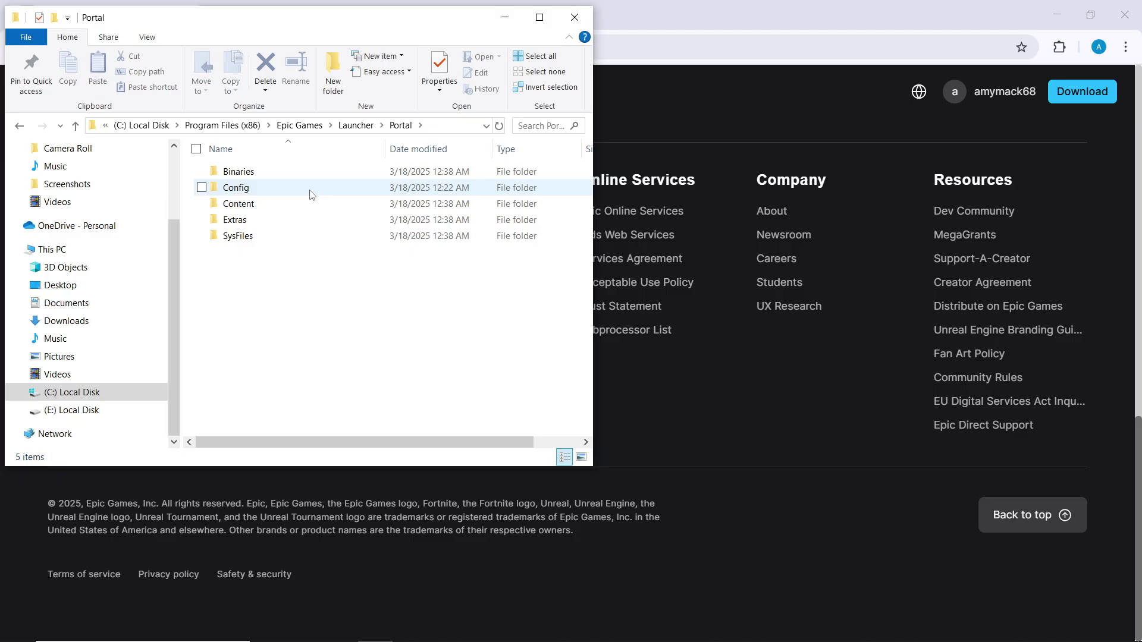
{"action": "double_click", "coordinate": [300, 220]}
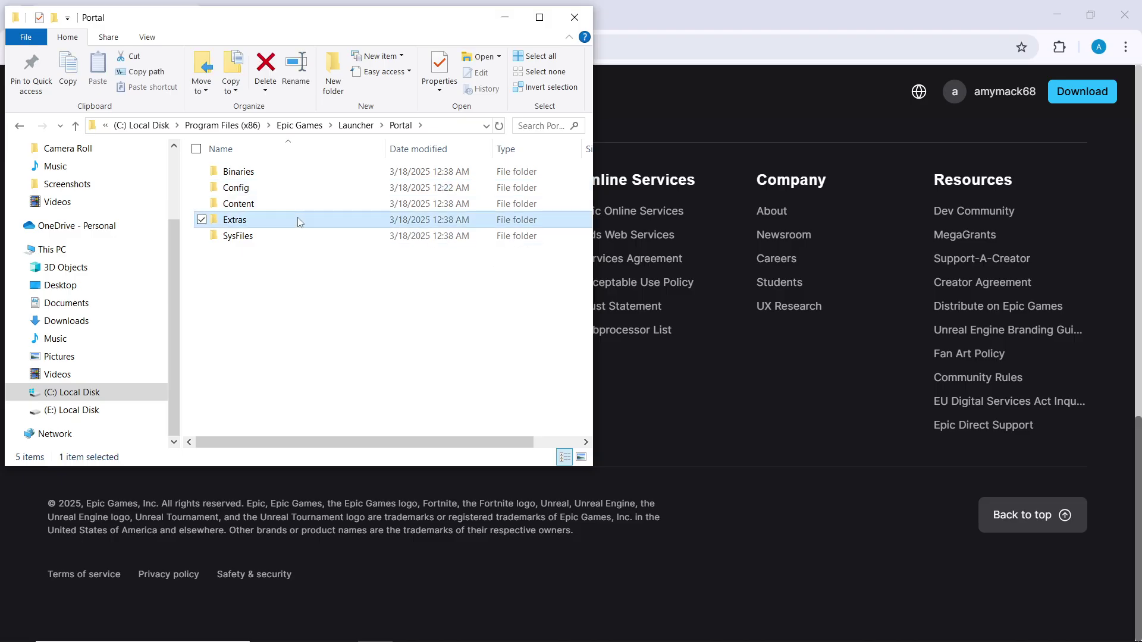
{"action": "double_click", "coordinate": [342, 211]}
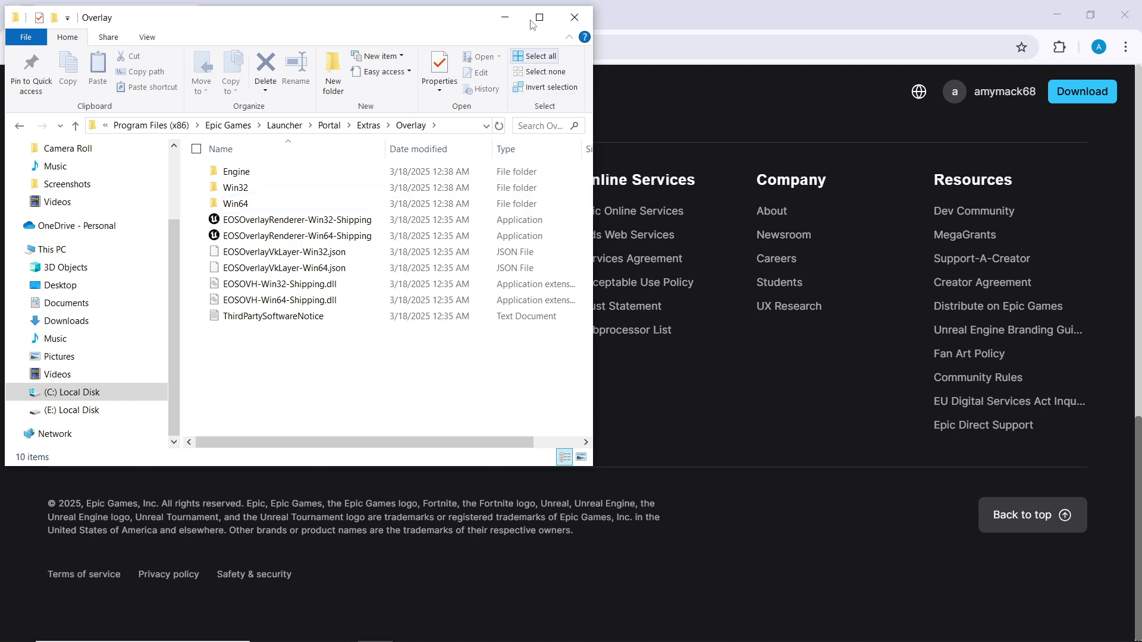
Minimize Explorer, bring up the Epic Games launcher and close its profile dropdown
{"action": "left_click", "coordinate": [510, 16]}
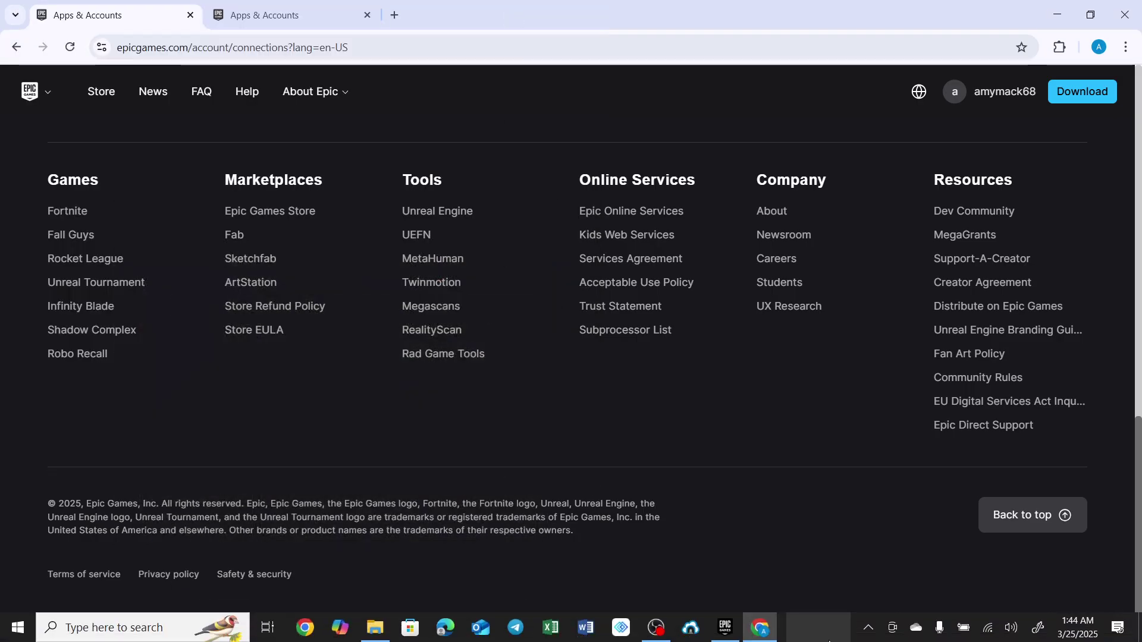
{"action": "left_click", "coordinate": [726, 629]}
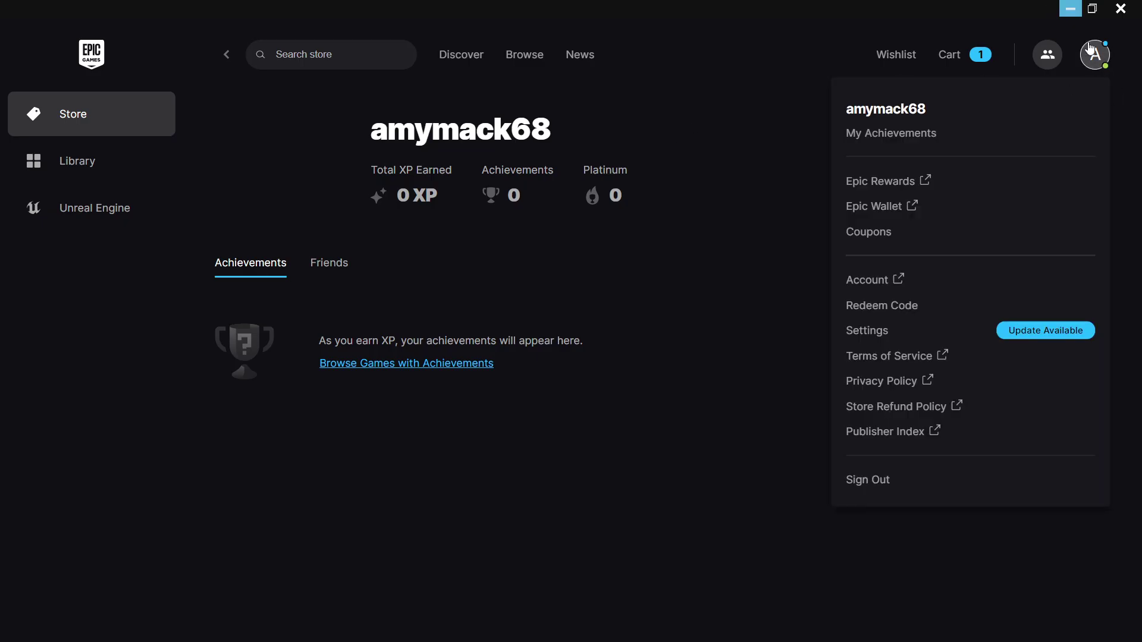
{"action": "left_click", "coordinate": [1091, 50]}
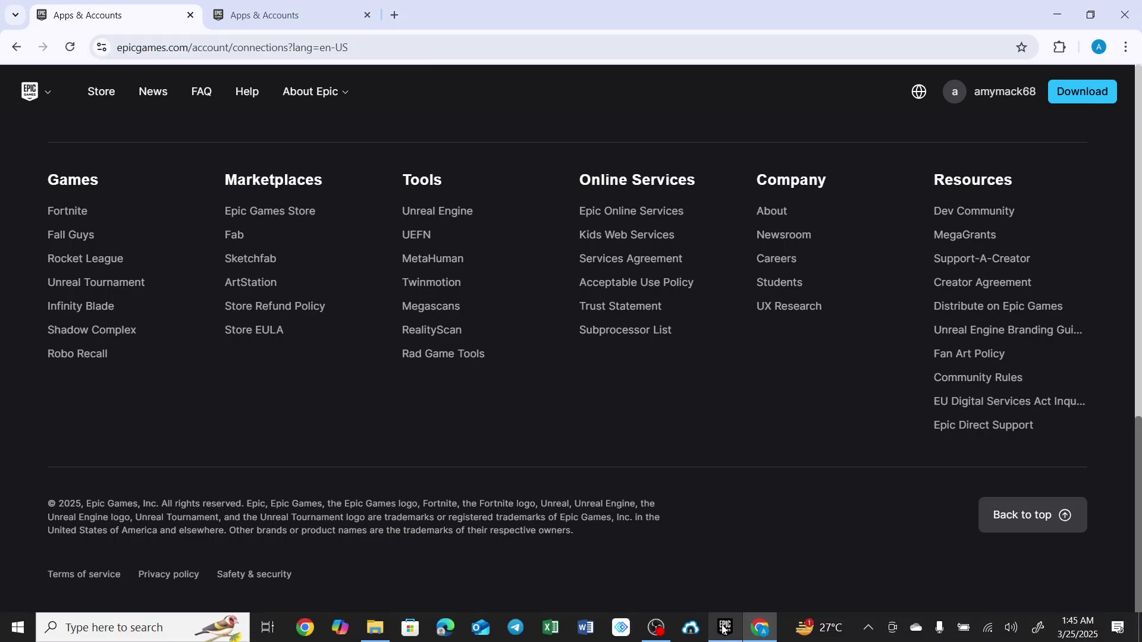
Restore the Epic Games Launcher window from the taskbar
{"action": "left_click", "coordinate": [725, 628]}
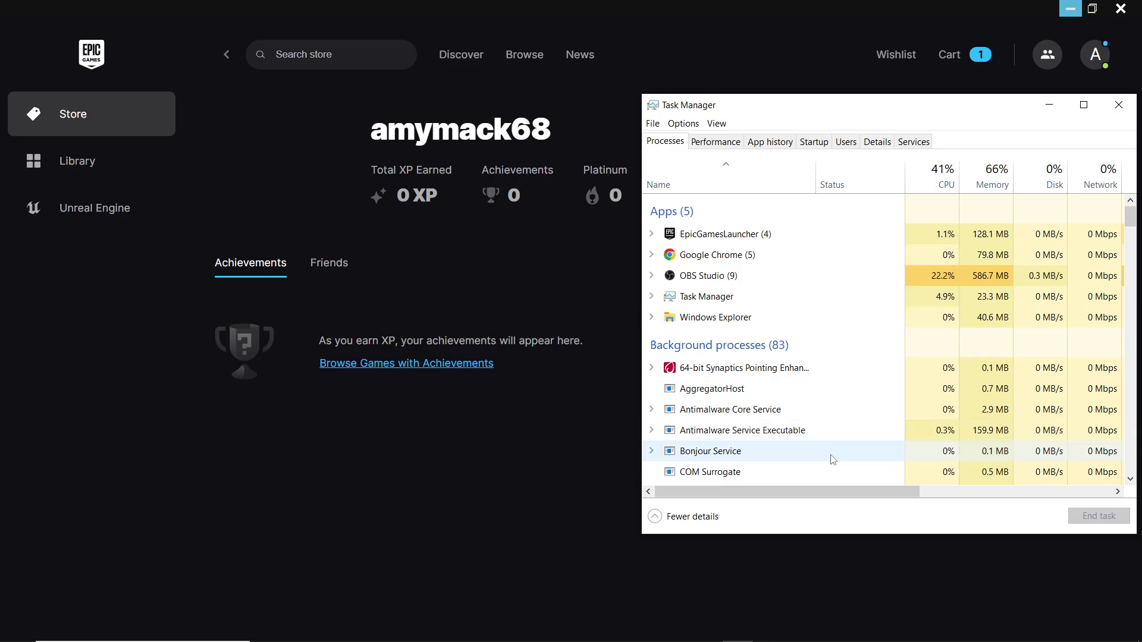
Check the Performance view, then return to Processes and select EpicGamesLauncher (4)
{"action": "key", "text": "ctrl+Tab"}
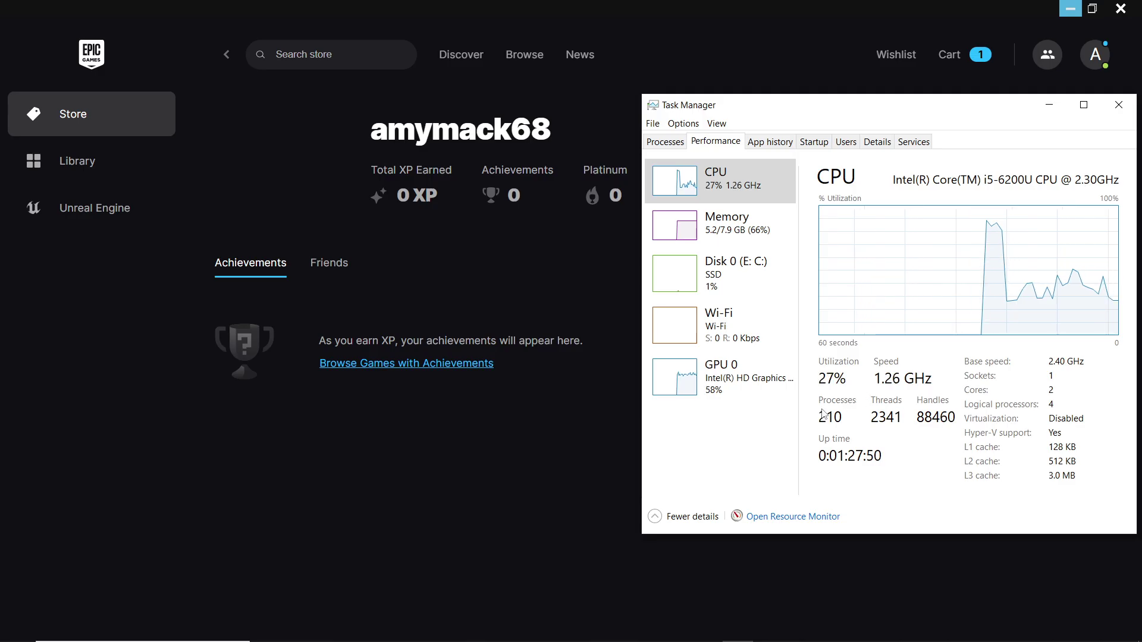
{"action": "left_click", "coordinate": [669, 143]}
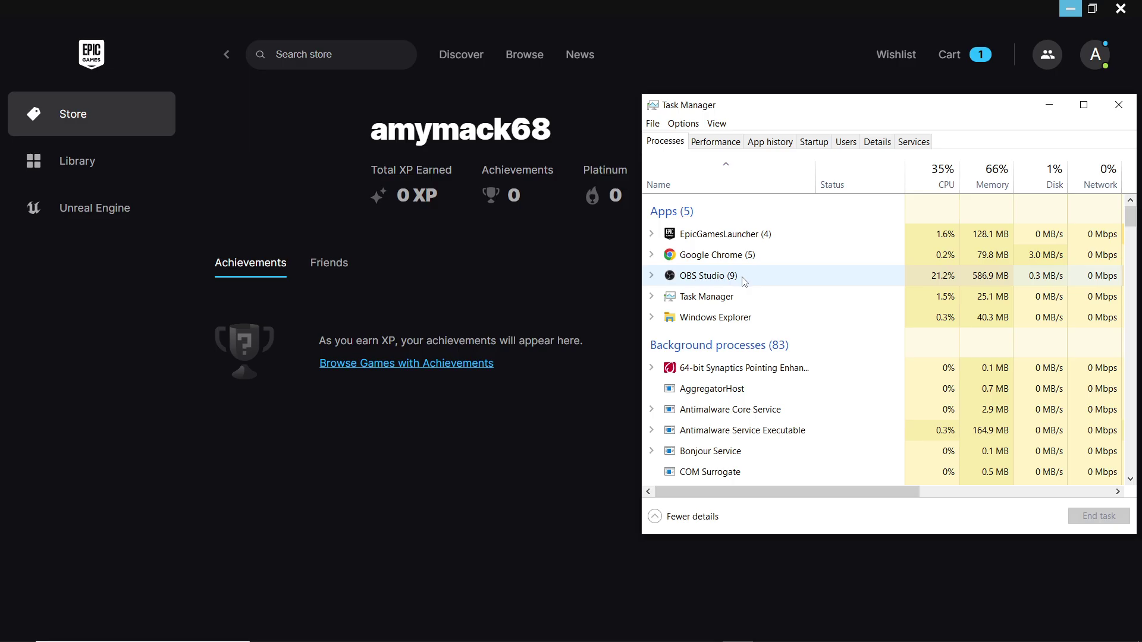
{"action": "left_click", "coordinate": [764, 236]}
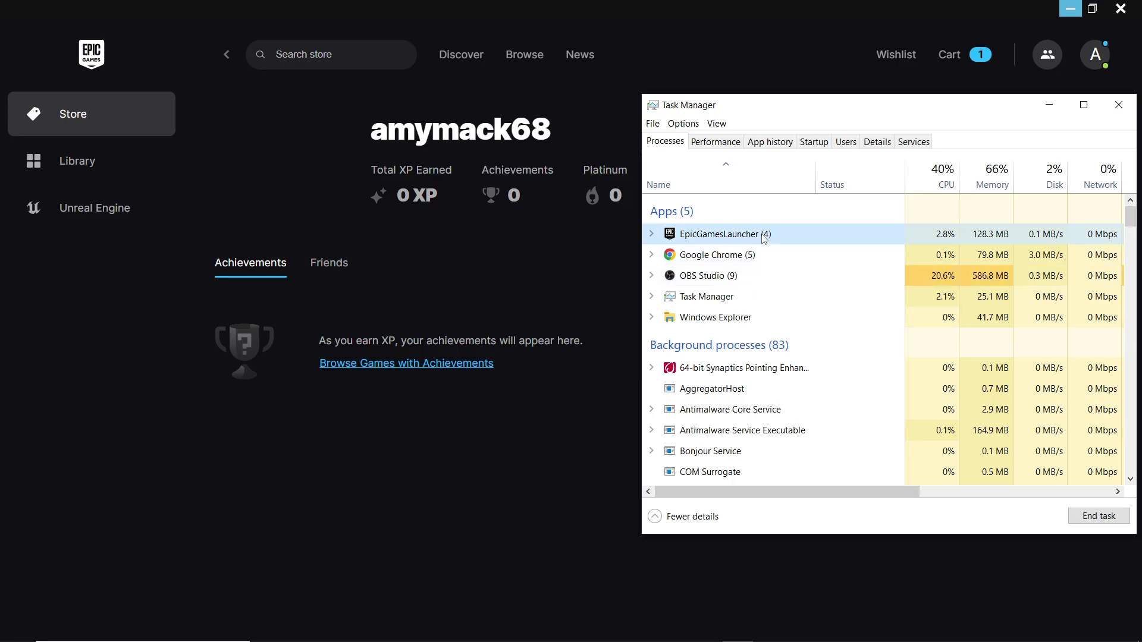
{"action": "right_click", "coordinate": [764, 237]}
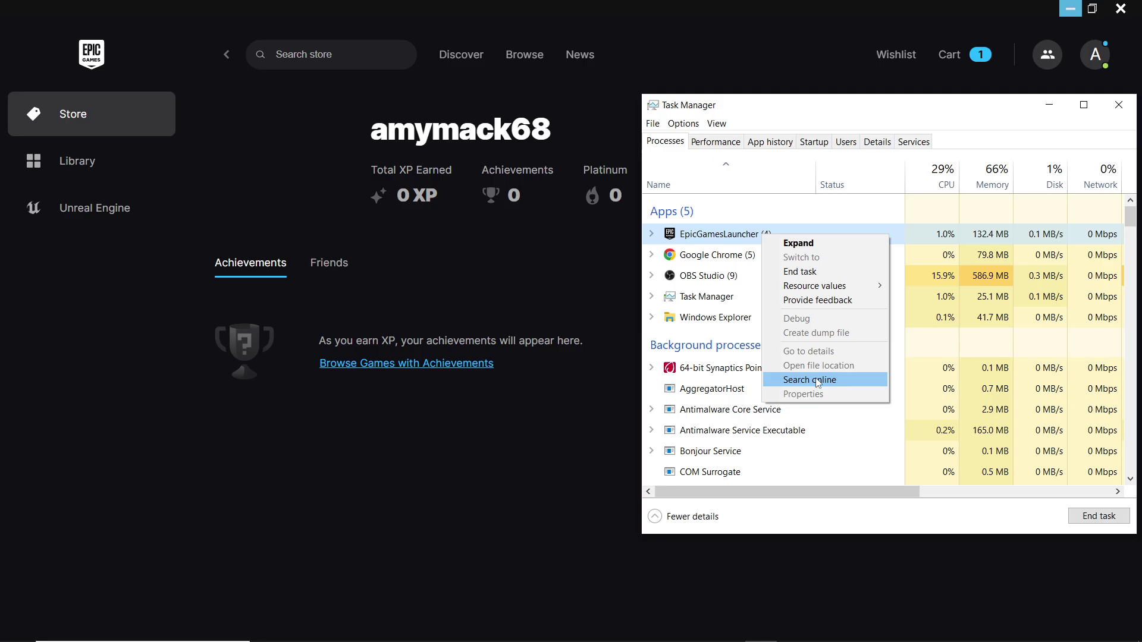
{"action": "left_click", "coordinate": [882, 211]}
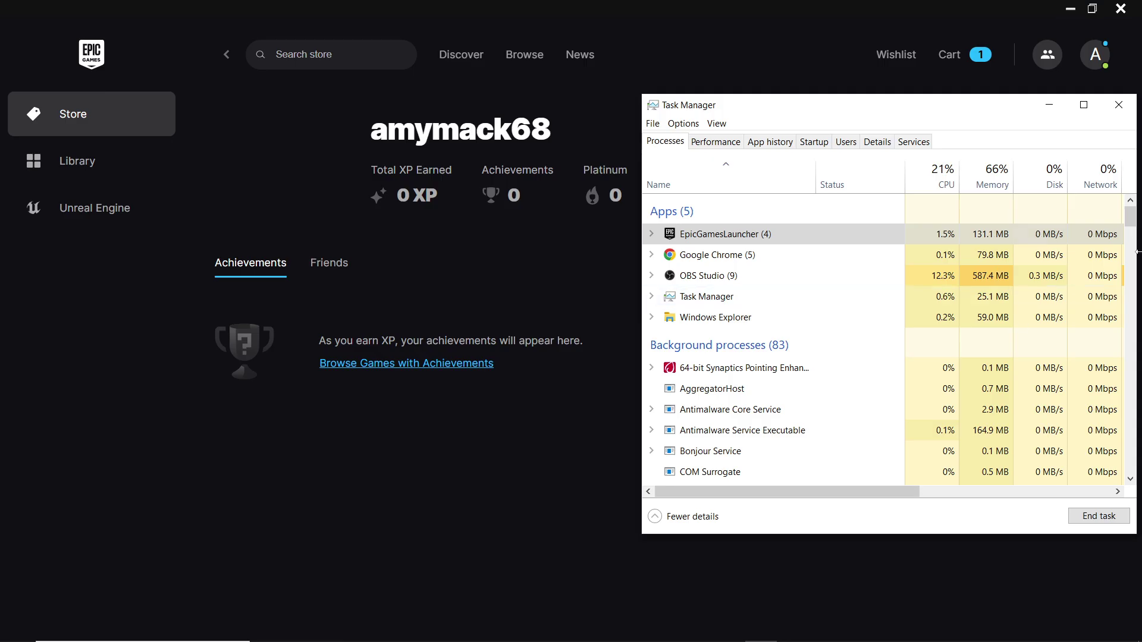
Close the Task Manager window
{"action": "left_click", "coordinate": [1118, 105]}
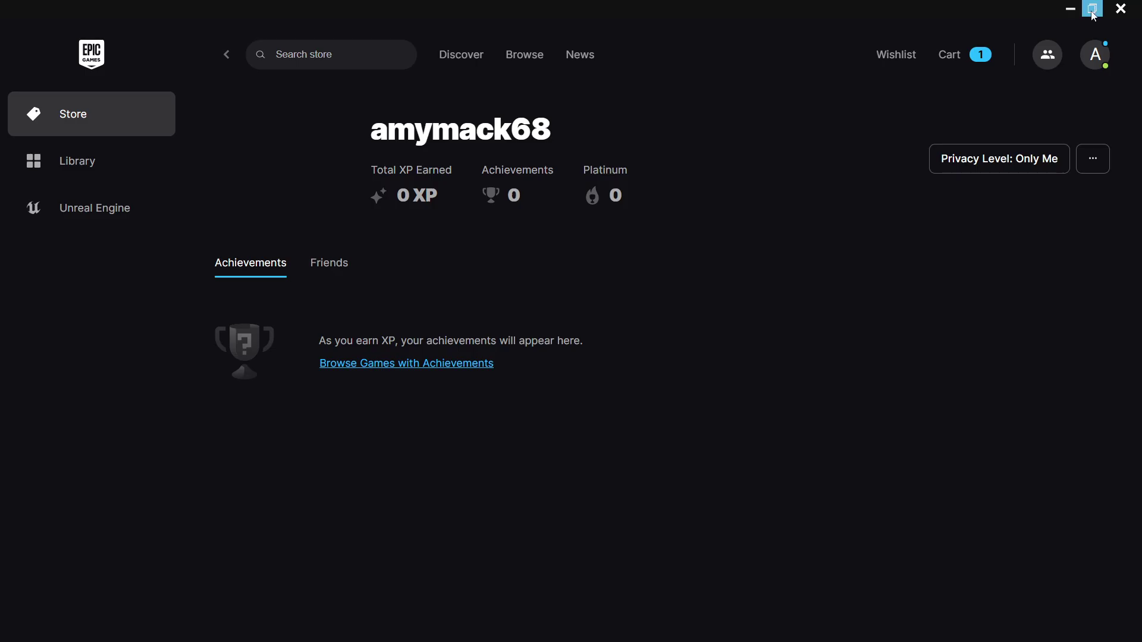
{"action": "left_click", "coordinate": [1071, 9]}
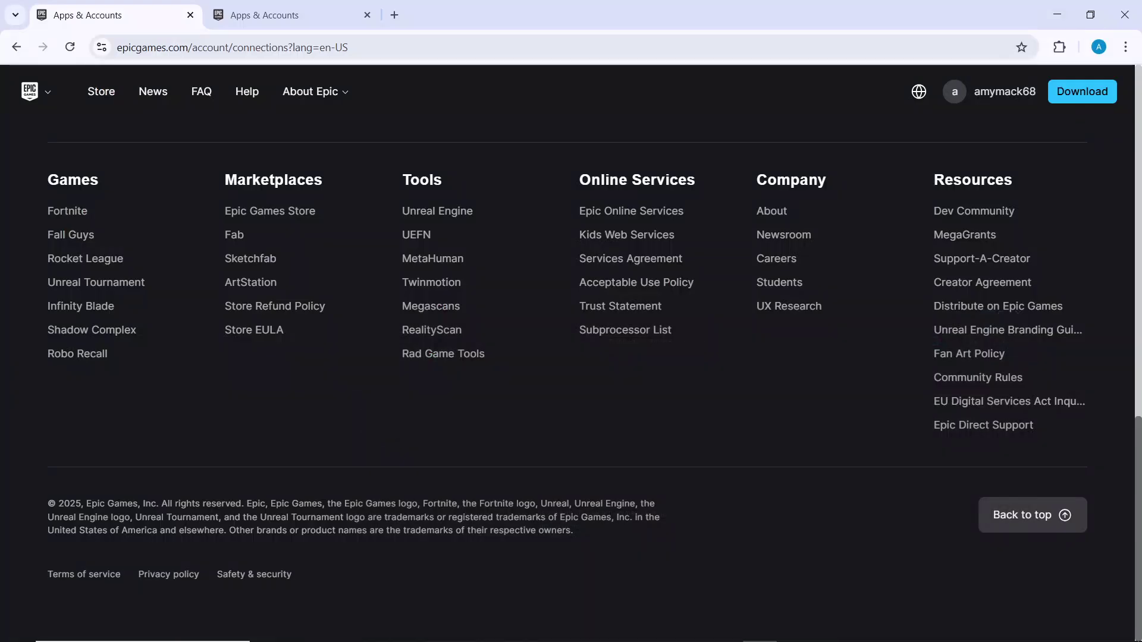